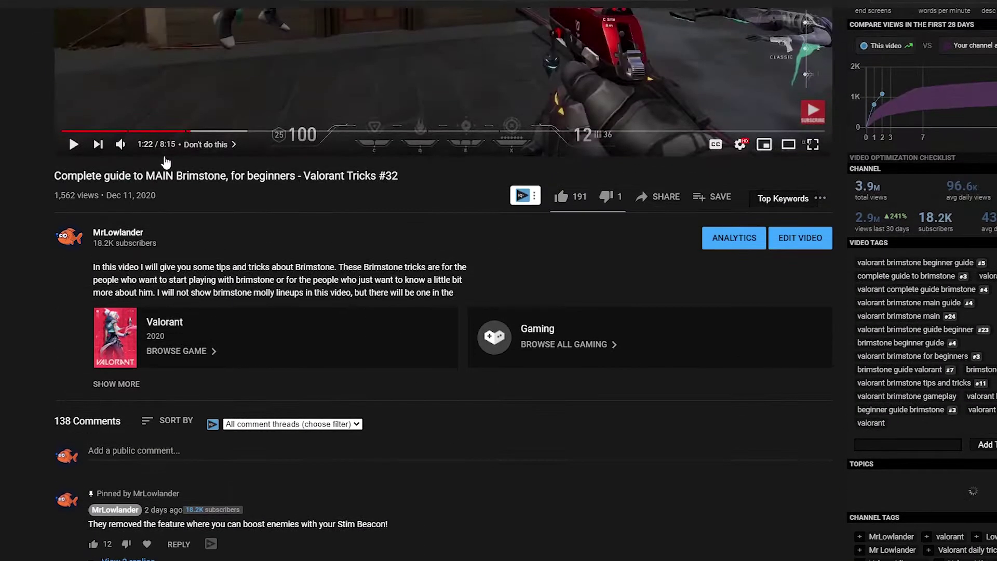
scroll(278, 238, "down", 4)
scroll(279, 238, "down", 2)
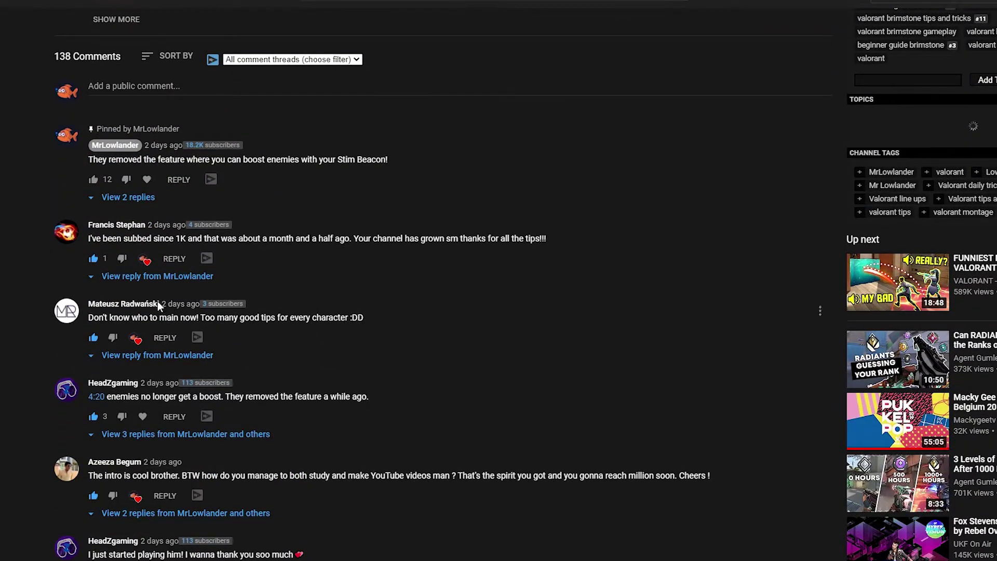
- Capture the comment about who to main and paste it onto the Photoshop canvas
key("super+shift+s")
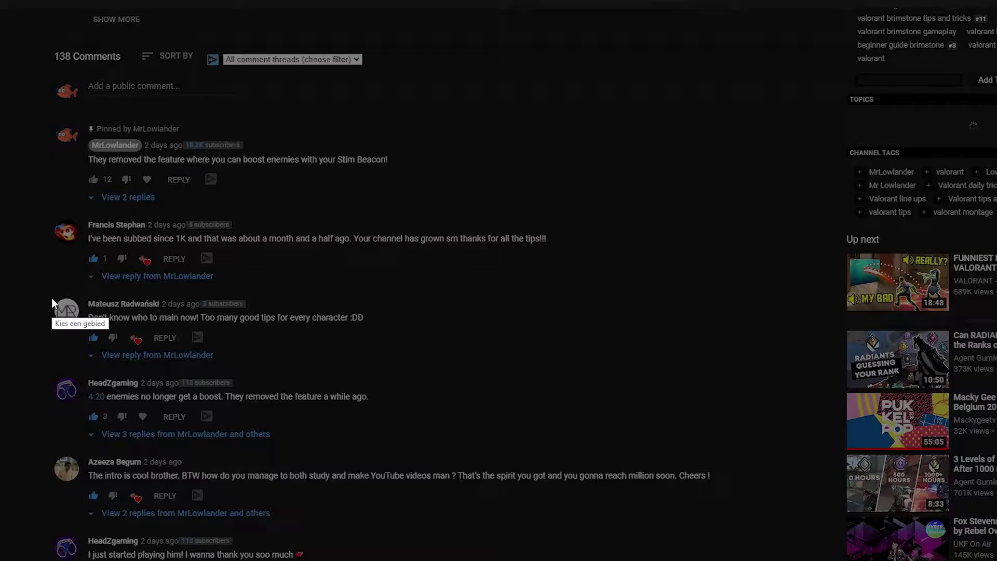
left_click_drag(43, 289, 378, 348)
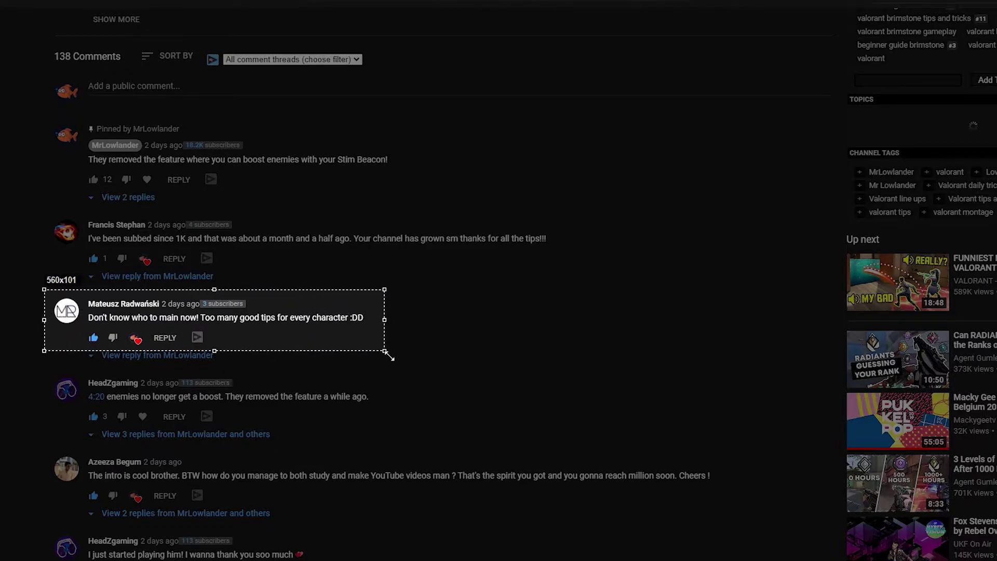
left_click(367, 361)
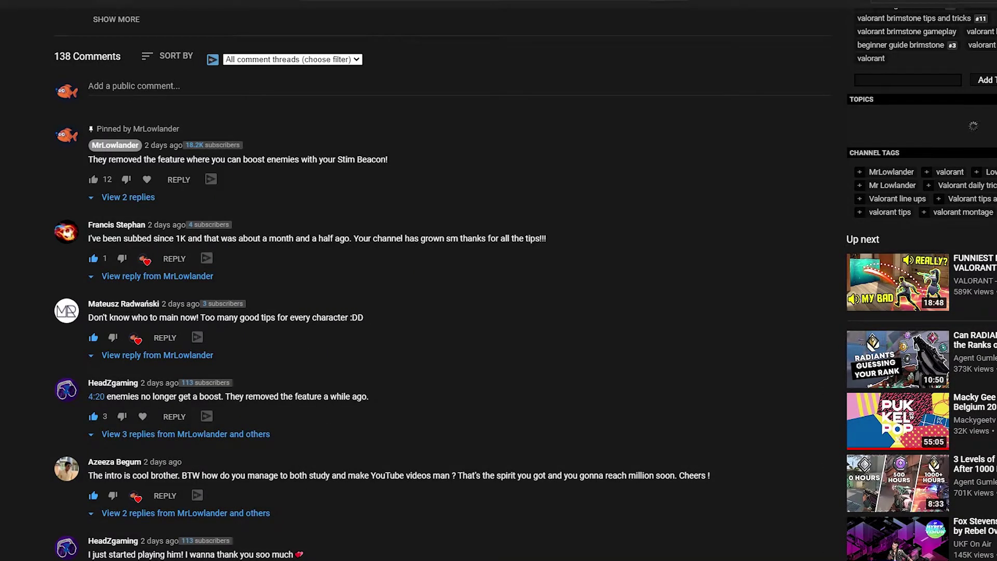
key("alt+Tab")
key("ctrl+v")
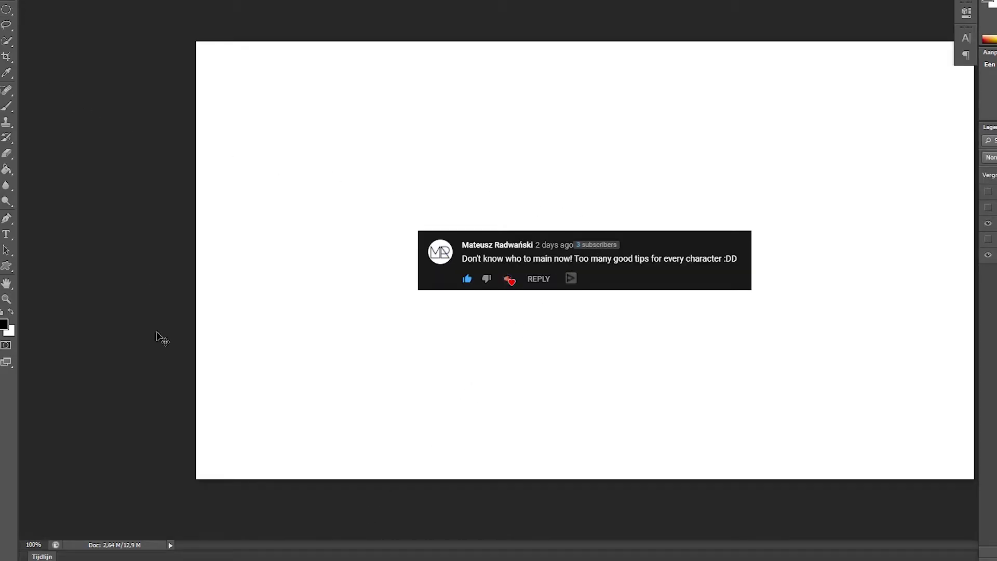
key("alt+Tab")
- Capture the 'enemies no longer get a boost' comment and paste it into Photoshop
key("Print")
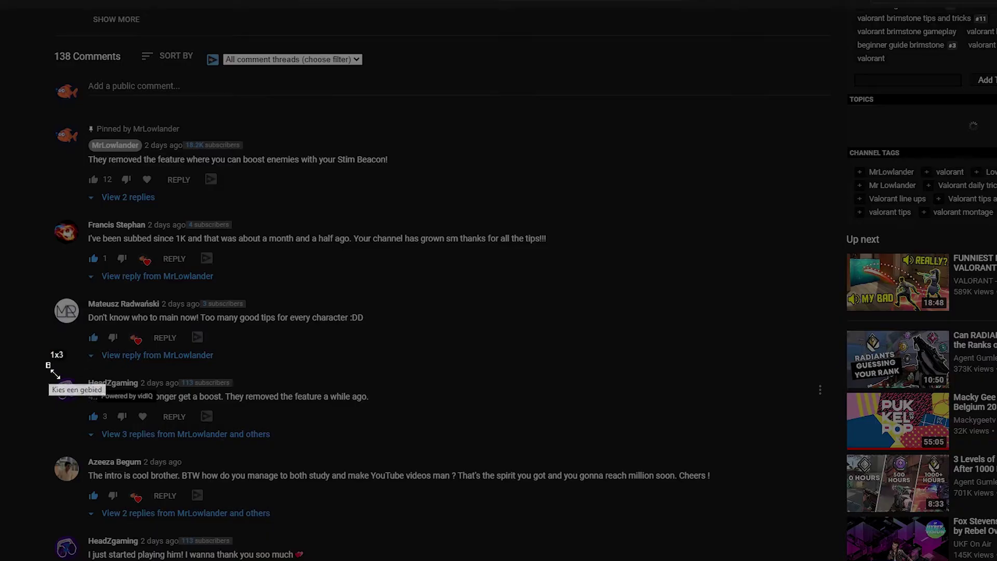
left_click_drag(48, 363, 349, 436)
key("ctrl+c")
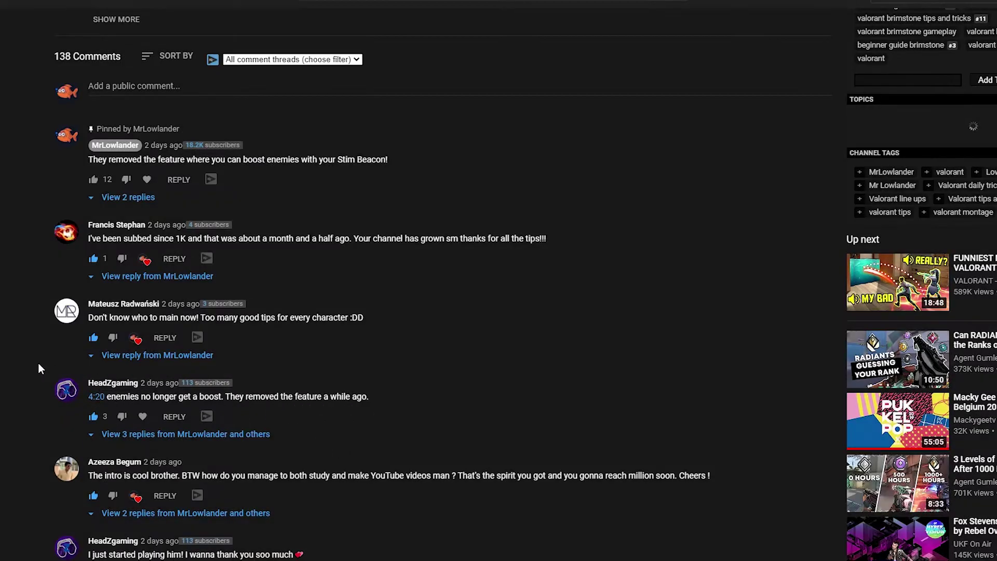
key("Print")
left_click_drag(46, 366, 346, 434)
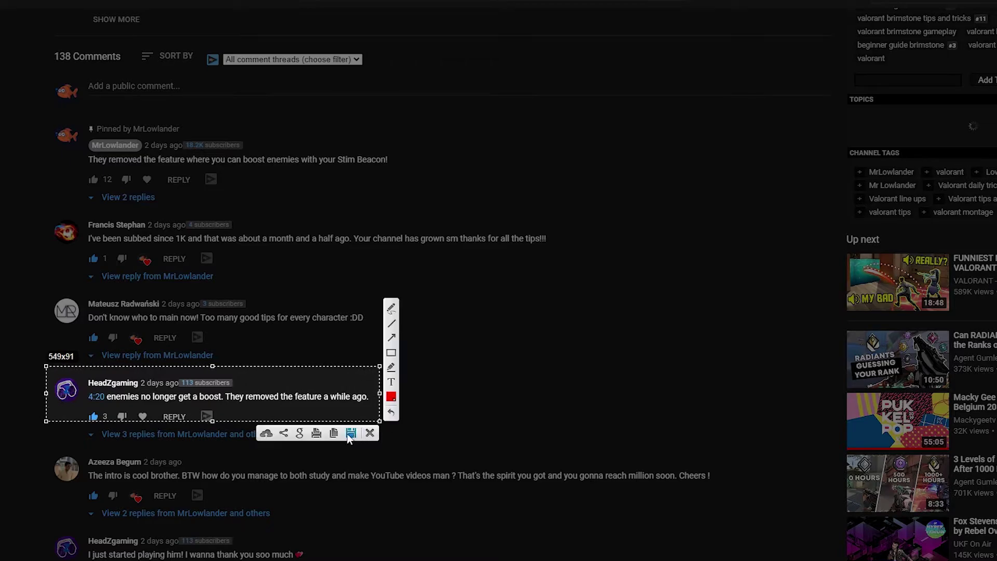
key("ctrl+c")
key("alt+Tab")
key("ctrl+v")
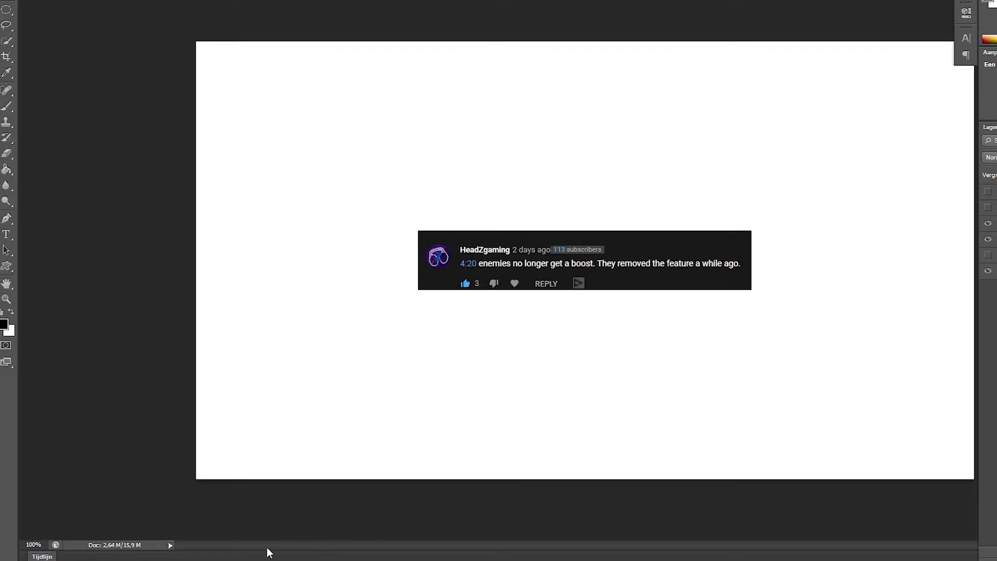
key("alt+Tab")
- Capture Azeeza's comment about studying and making videos, and paste it into Photoshop
key("Print")
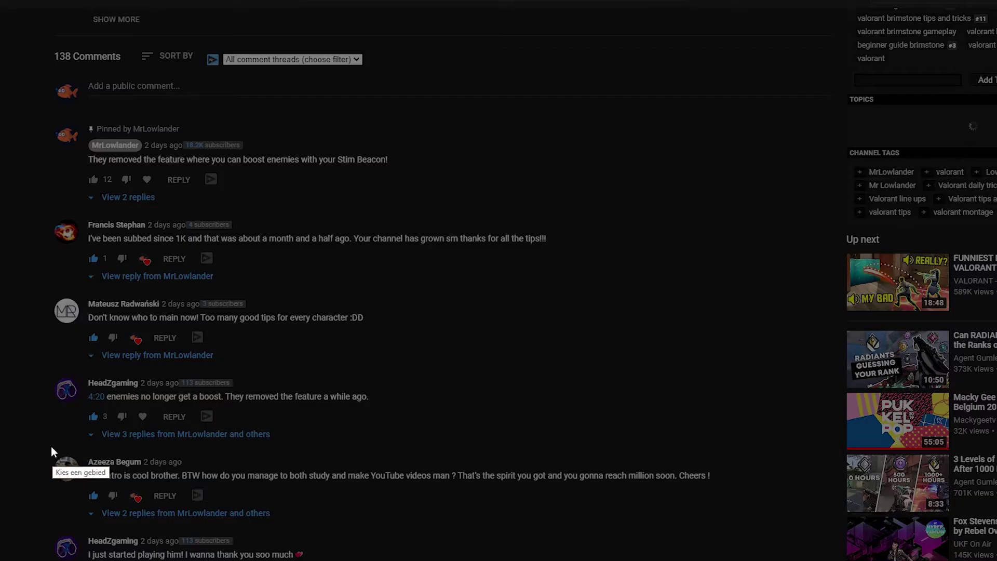
left_click_drag(44, 443, 711, 508)
key("ctrl+c")
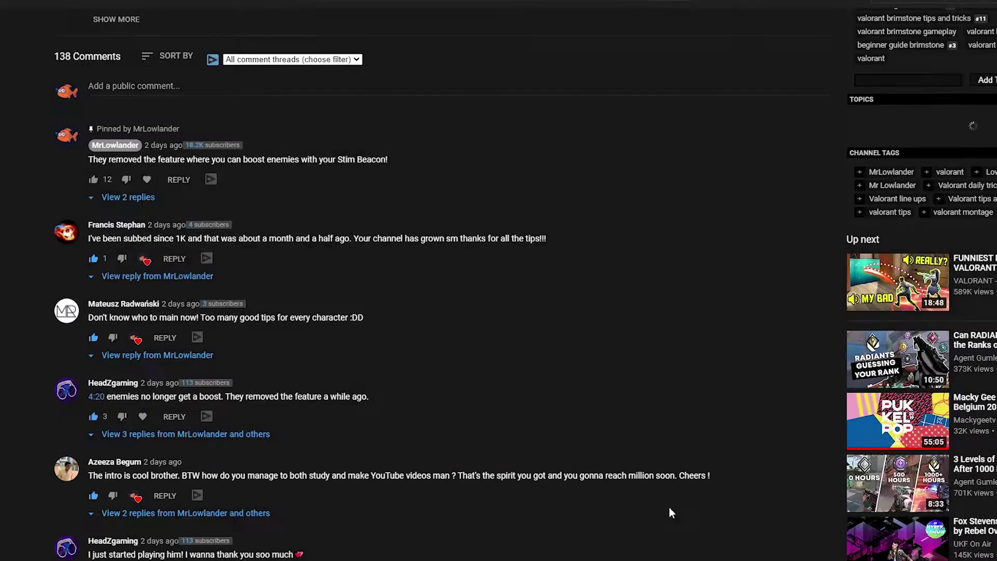
key("alt+Tab")
key("ctrl+v")
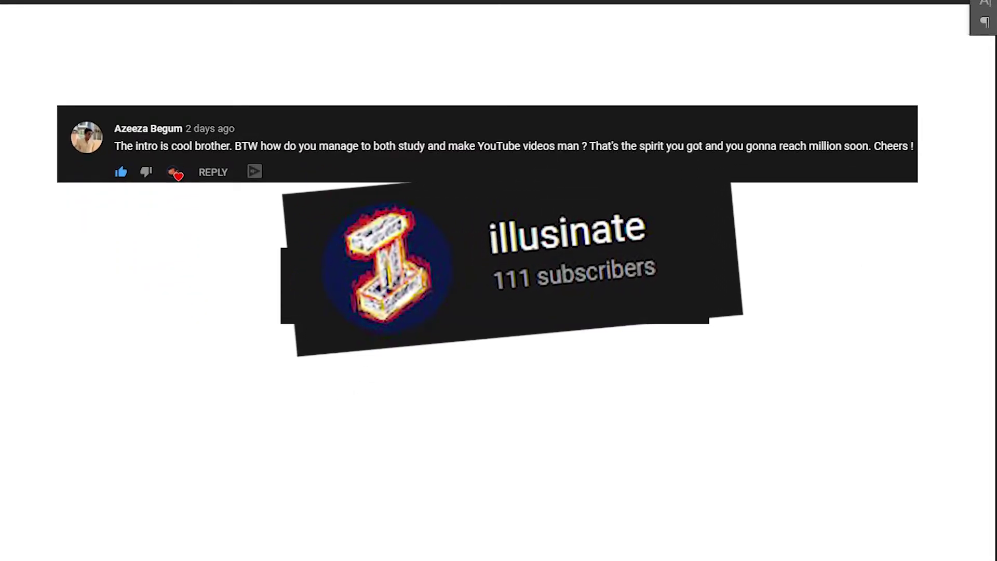
- Nudge a pasted comment layer slightly down and left on the canvas
left_click_drag(424, 399, 401, 423)
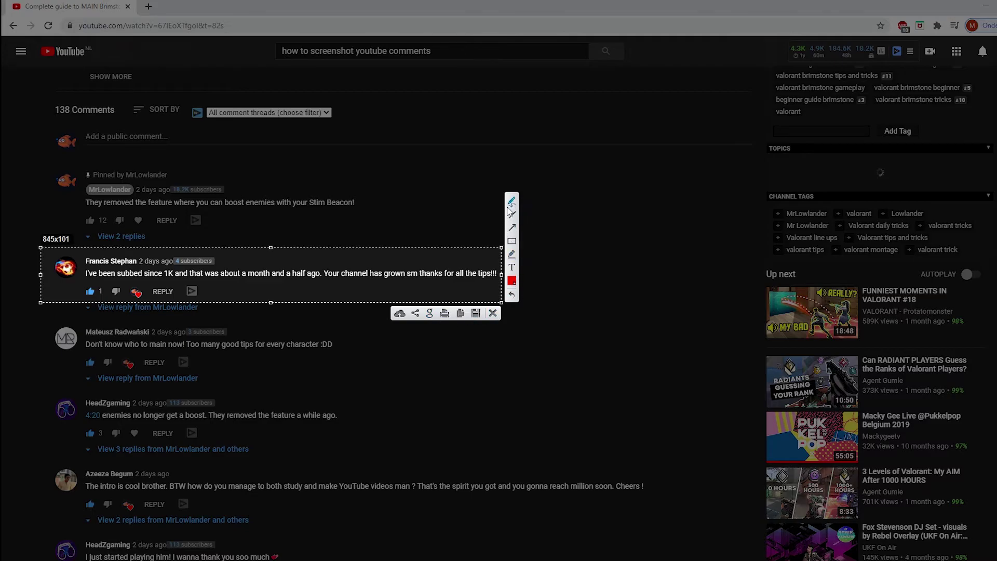
- Scribble red over the 1K comment, then paste a firing-gun gameplay crop and move it up-left
left_click_drag(424, 266, 425, 267)
left_click_drag(250, 267, 142, 292)
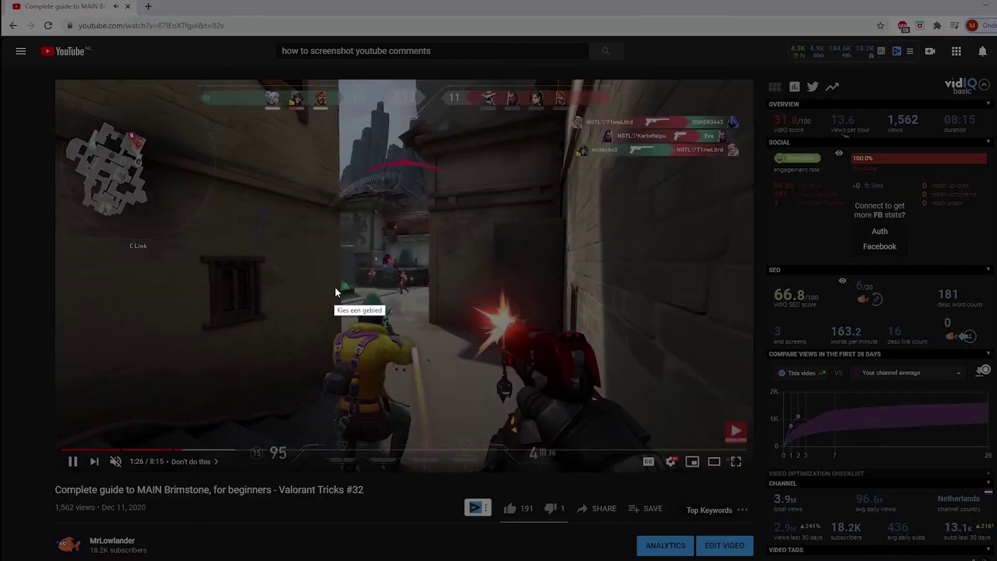
left_click_drag(458, 275, 633, 415)
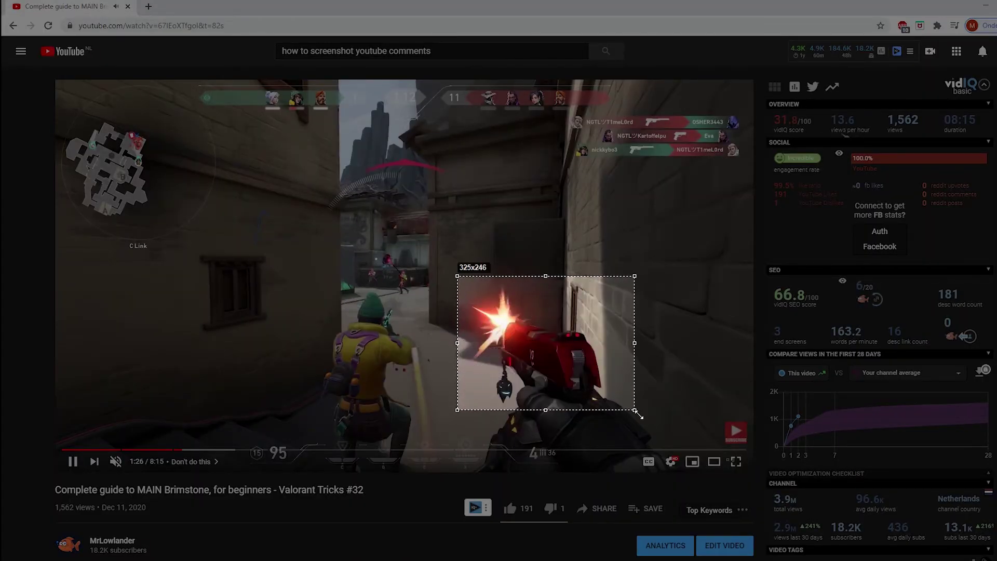
left_click(593, 425)
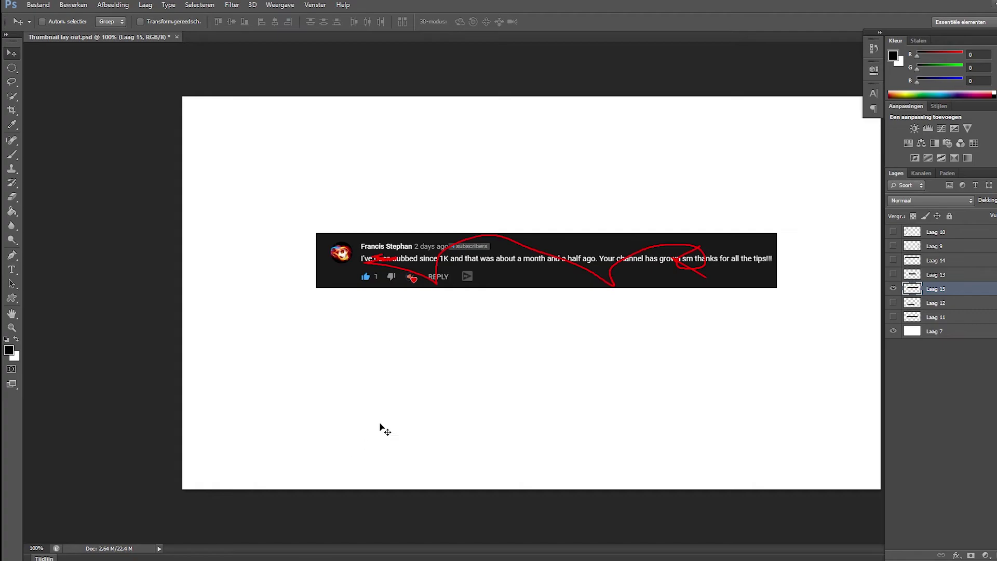
key("ctrl+v")
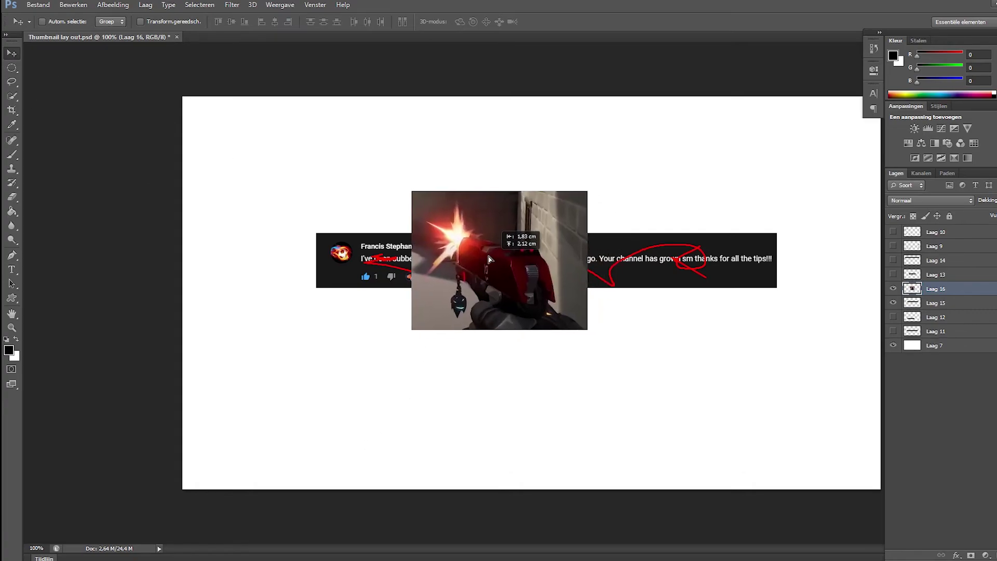
left_click_drag(529, 296, 456, 246)
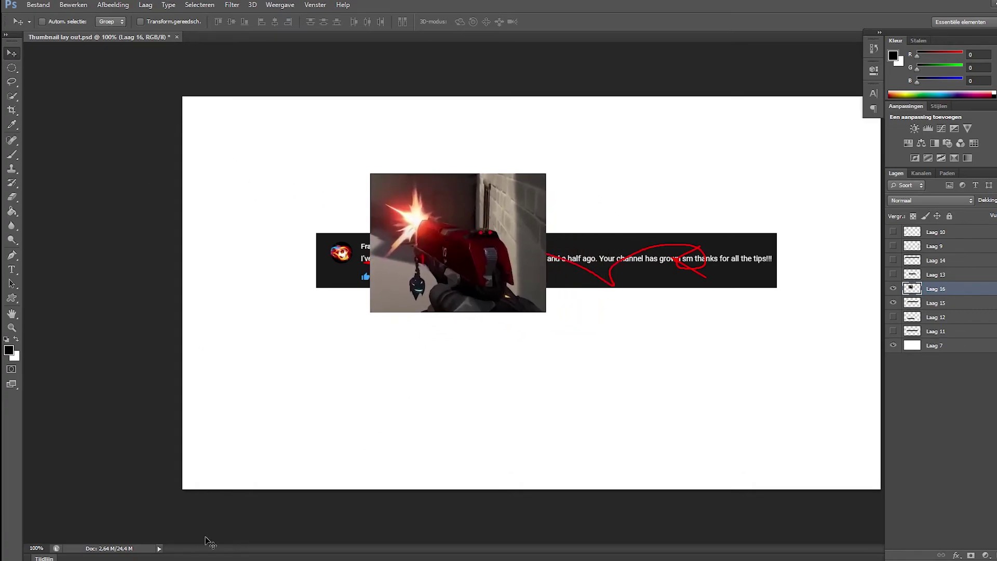